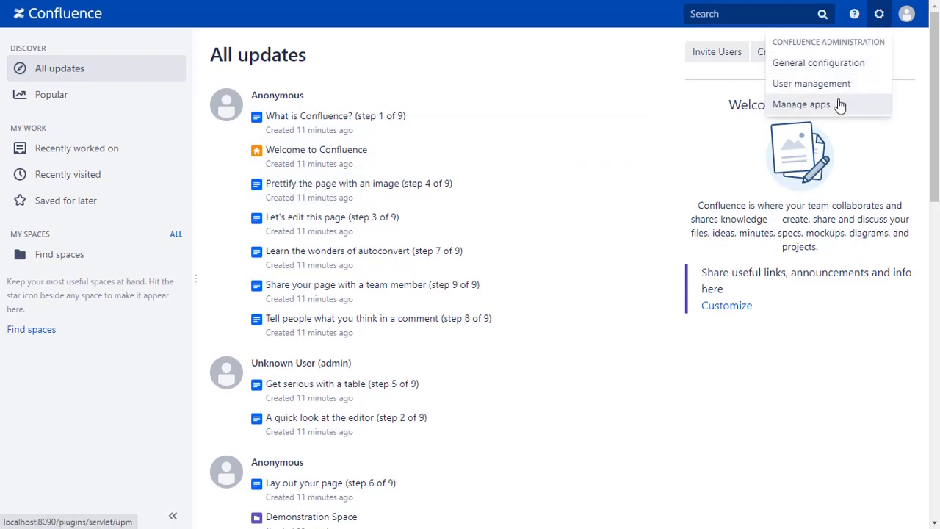
Search the Marketplace for 'oauth sso' and install the OAuth/OpenID Connect app as a free trial.
left_click(830, 104)
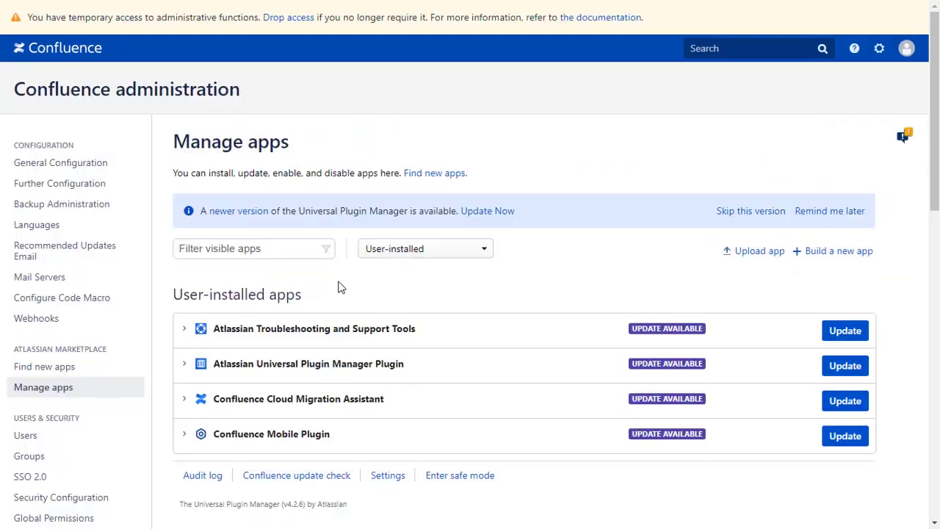
left_click(74, 372)
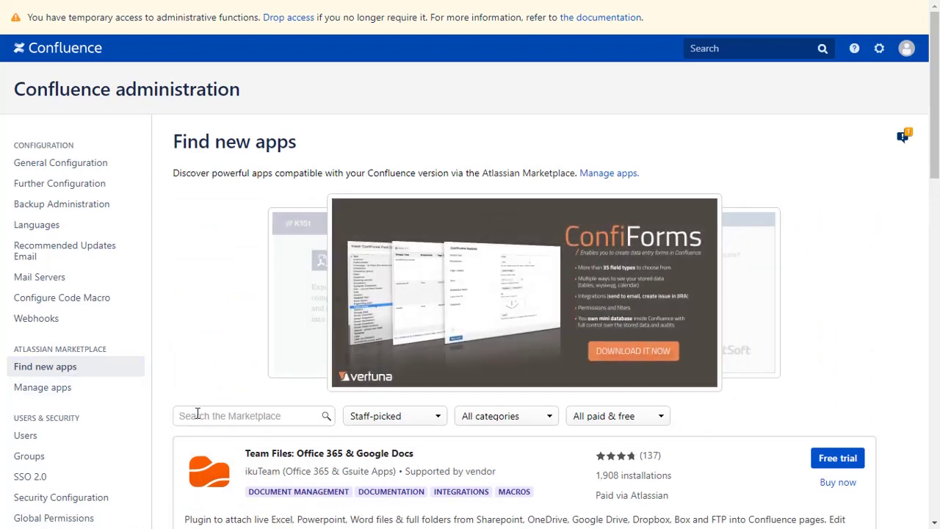
left_click(198, 415)
type("oauth sso")
scroll(199, 415, "down", 1)
left_click(822, 393)
left_click(477, 192)
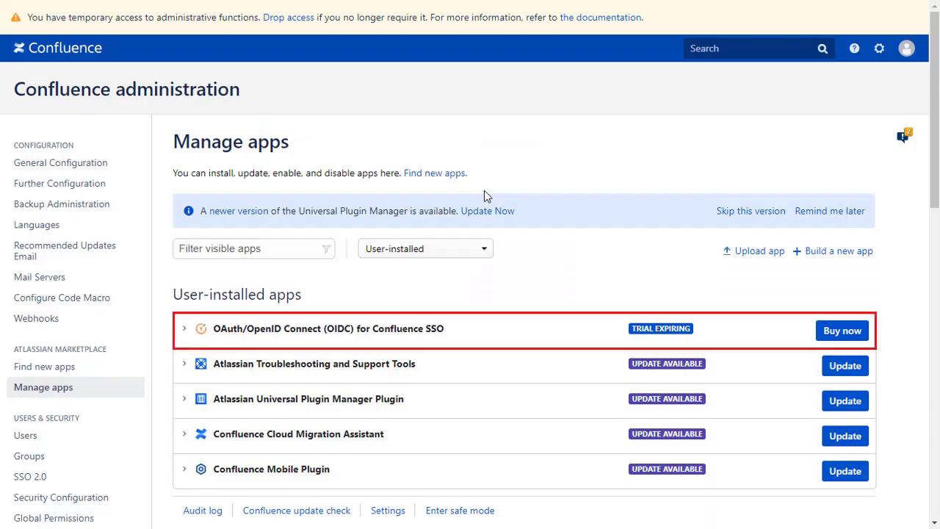
Open the miniOrange OAuth Client page from the Manage apps sidebar.
scroll(483, 193, "down", 5)
left_click(121, 193)
scroll(122, 194, "down", 3)
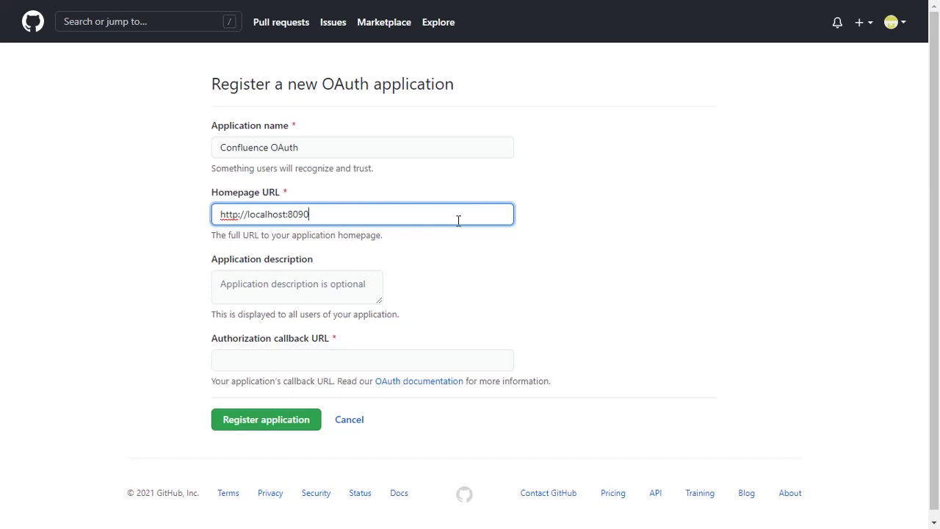
Copy Confluence's callback URL into GitHub's Authorization callback URL field and register the application.
key("ctrl+Tab")
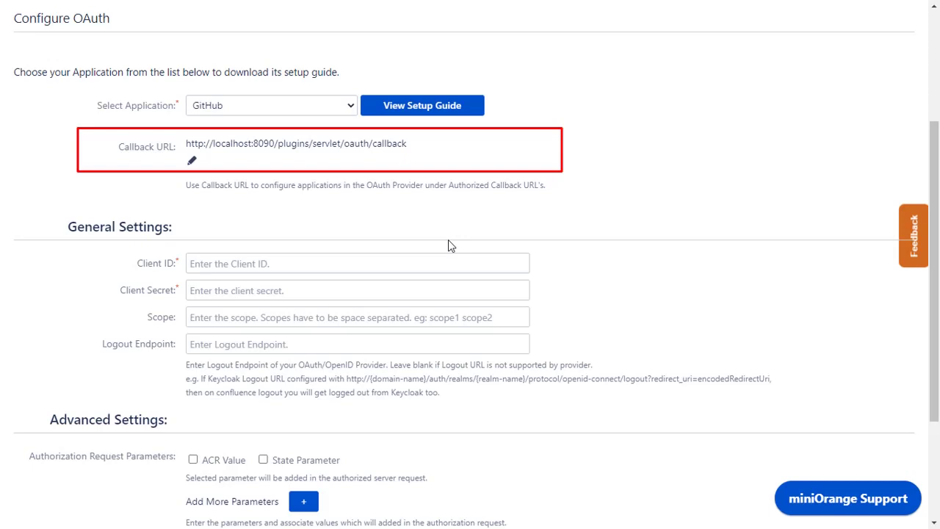
left_click(369, 140)
key("ctrl+Tab")
left_click(370, 354)
key("ctrl+v")
left_click(294, 429)
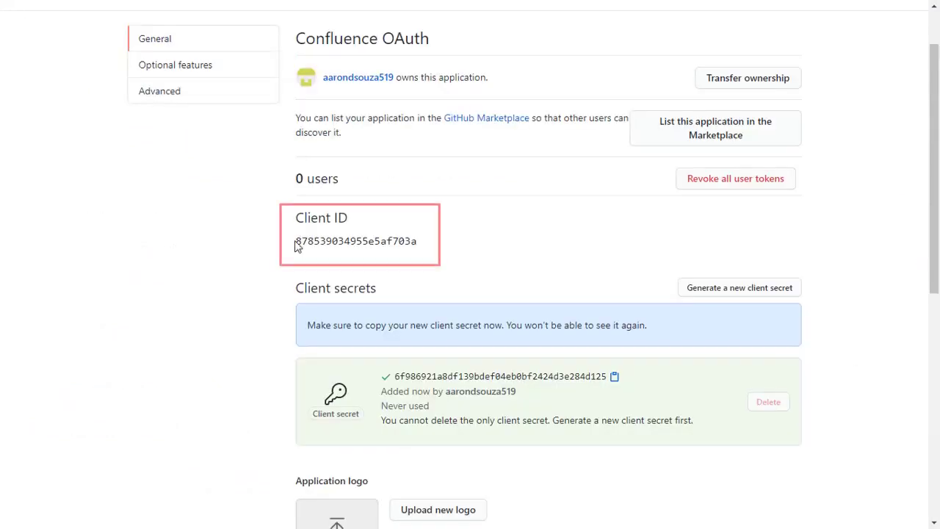
Paste the GitHub client ID and secret into Confluence, set Scope to 'user', and save.
left_click_drag(296, 243, 416, 246)
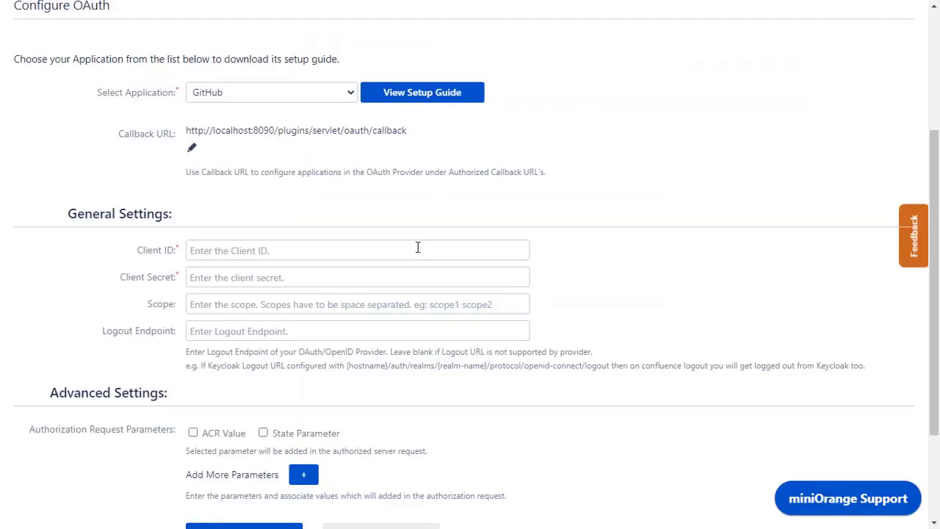
left_click(417, 247)
key("ctrl+v")
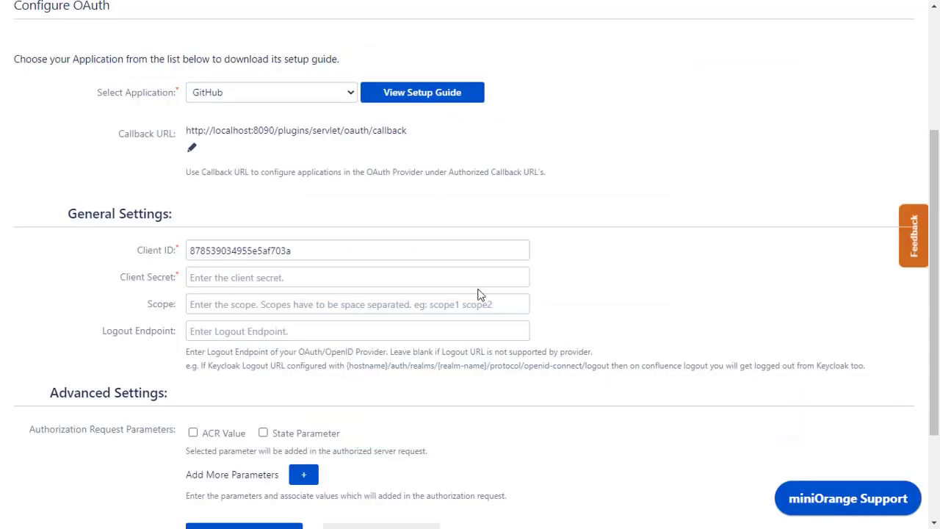
left_click(461, 278)
key("ctrl+v")
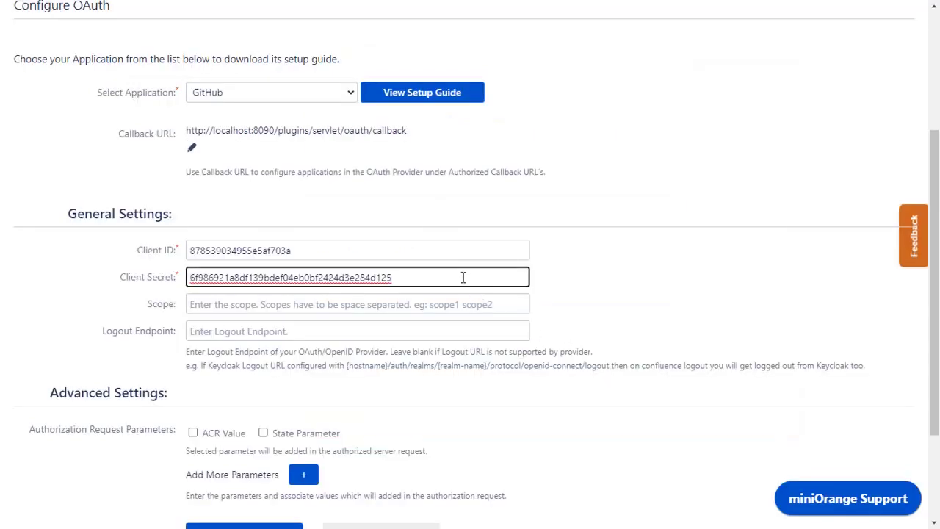
left_click(458, 304)
type("user")
scroll(457, 304, "down", 1)
scroll(457, 303, "down", 3)
left_click(254, 391)
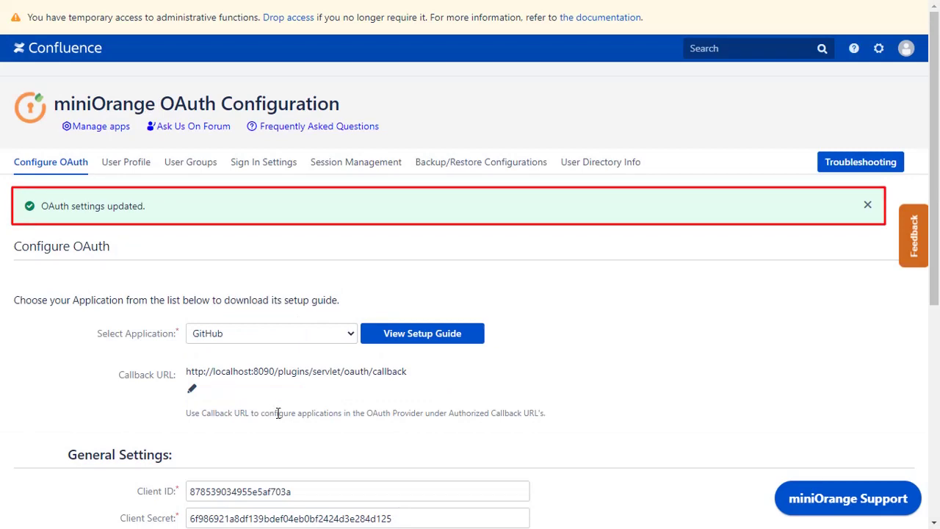
Run Test Configuration and scroll through the returned GitHub user attributes.
scroll(367, 453, "down", 5)
left_click(376, 395)
mouse_move(549, 130)
left_mouse_down()
mouse_move(549, 279)
mouse_move(524, 426)
left_mouse_up()
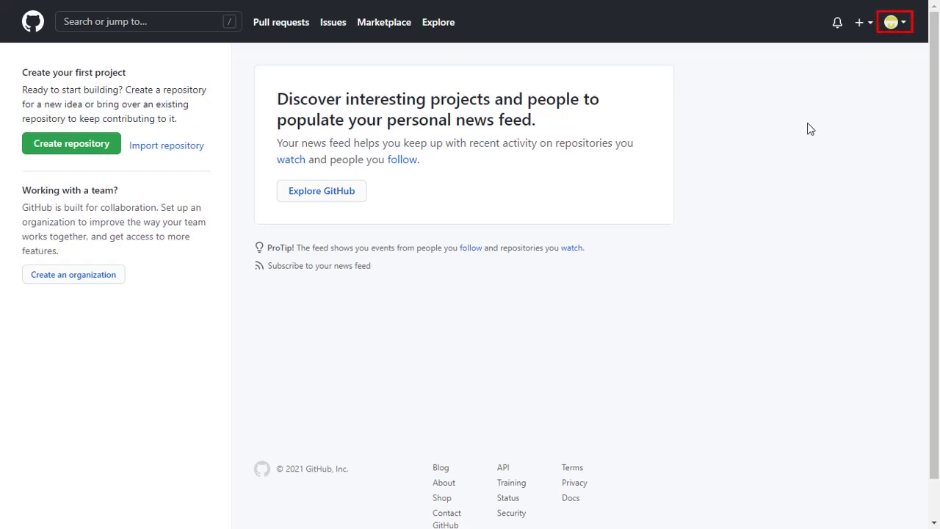
Turn off 'Keep my email addresses private' in GitHub's email settings.
left_click(891, 22)
left_click(833, 297)
left_click(232, 336)
scroll(293, 340, "down", 3)
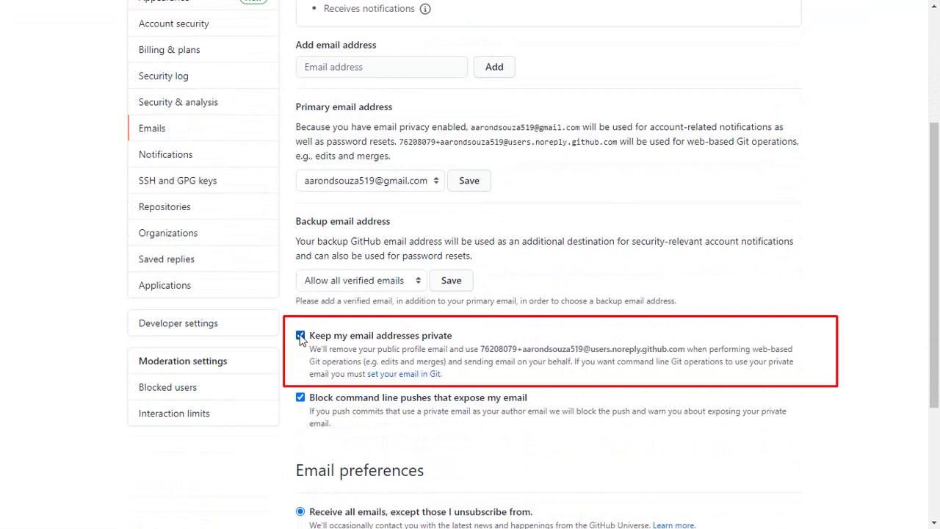
left_click(300, 336)
Choose the account email as the profile's public email and update the profile.
left_click(247, 196)
left_click(350, 268)
left_click(349, 300)
scroll(349, 305, "down", 4)
left_click(337, 416)
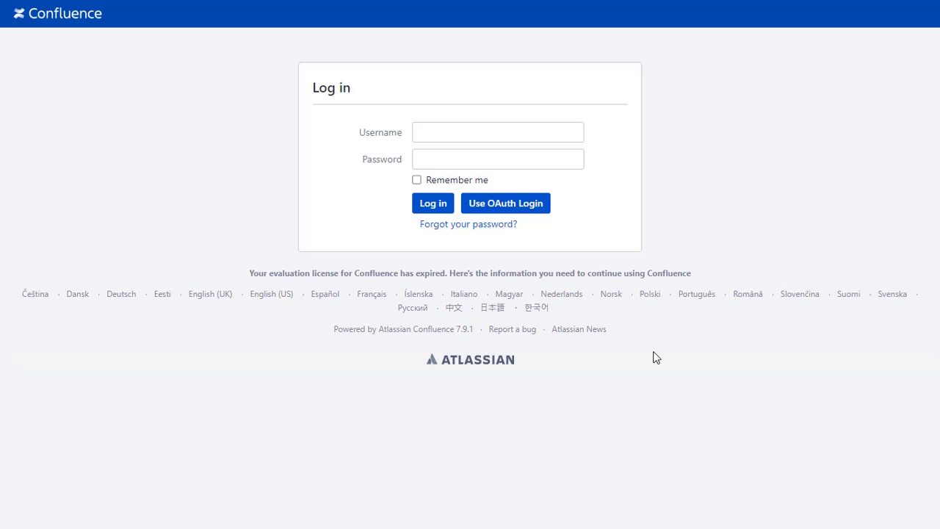
Choose 'Use OAuth Login' on the Confluence login page to reach GitHub sign-in.
left_click(547, 214)
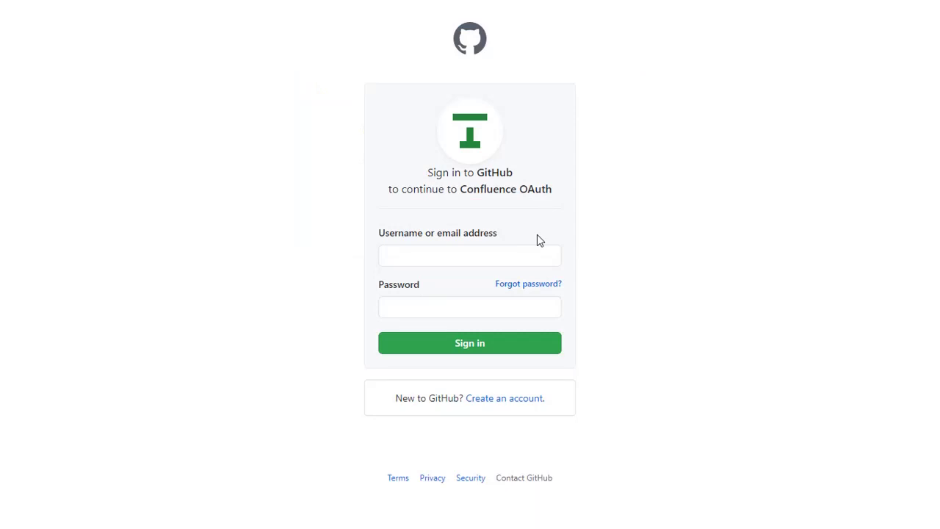